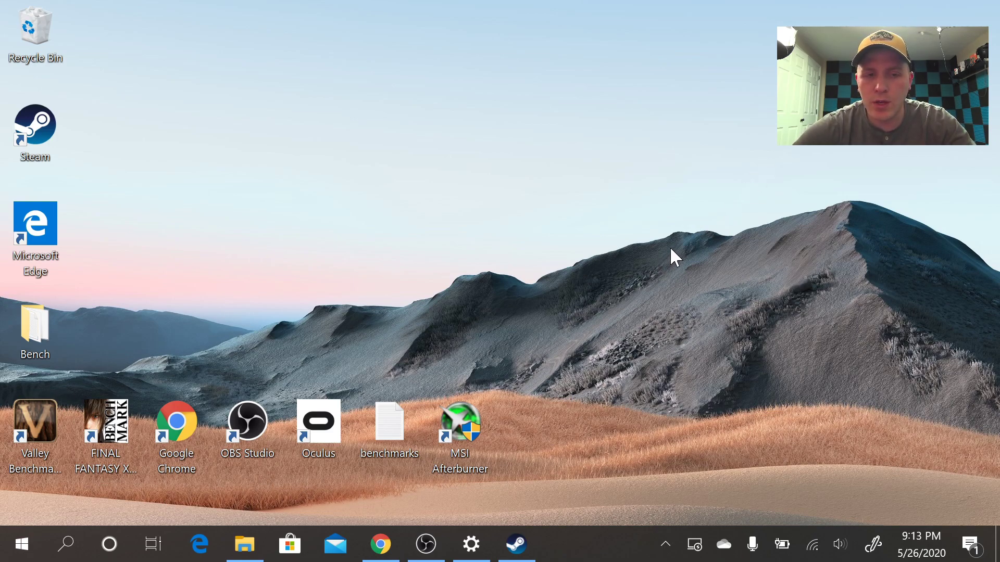
Bring back the GeForce Game Ready Driver 436.48 page in Chrome, then show the desktop
left_click(379, 546)
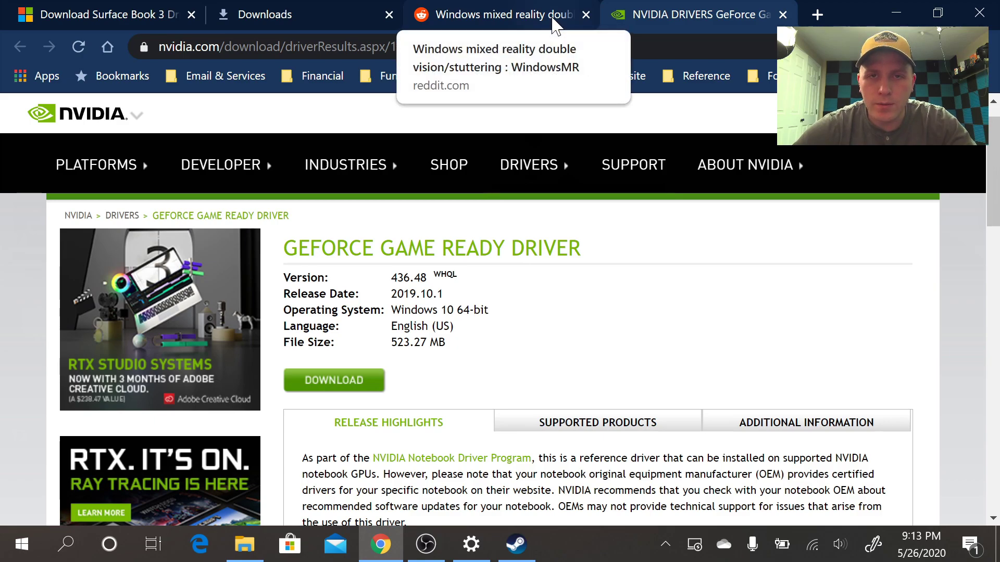
key("super+d")
In Downloads, widen the Name column and launch the 436.48-notebook-win10-64bit-international-dch-whql package
left_click(245, 546)
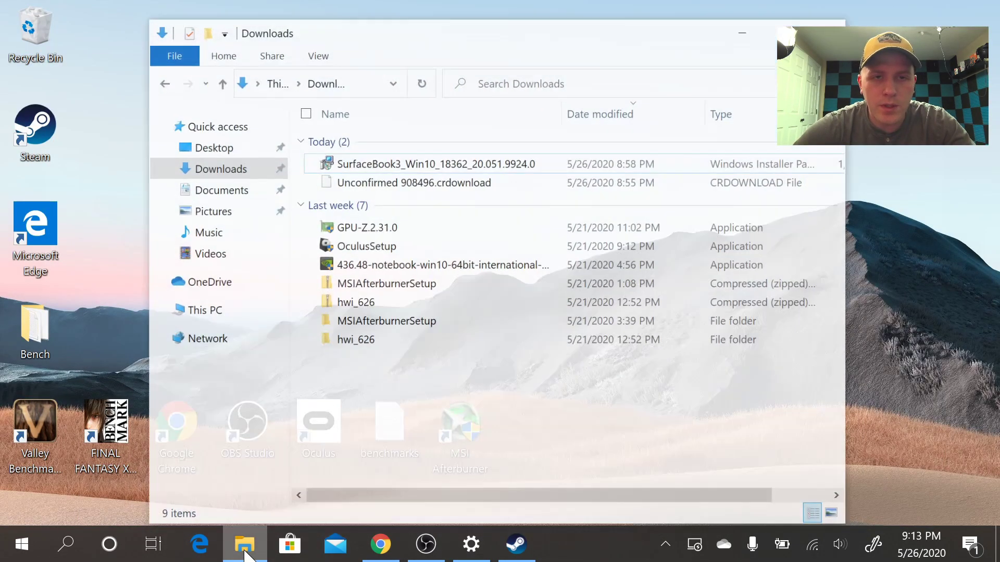
left_click(382, 254)
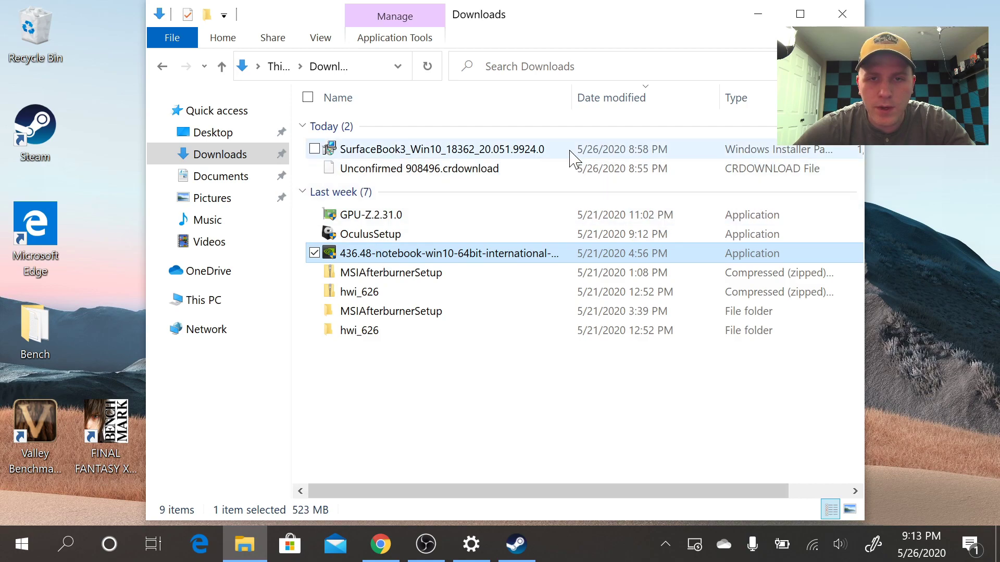
left_click_drag(571, 98, 739, 128)
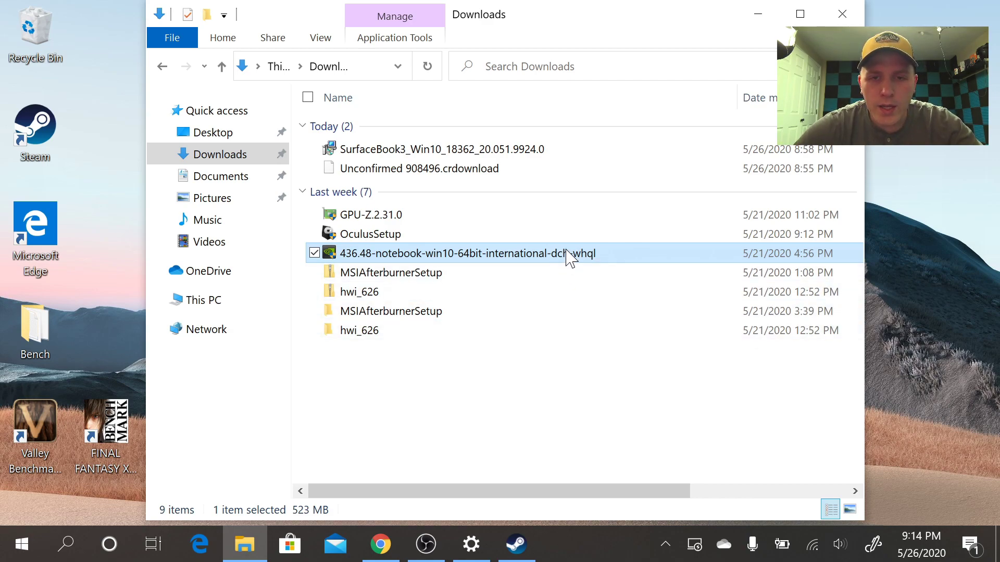
mouse_move(571, 258)
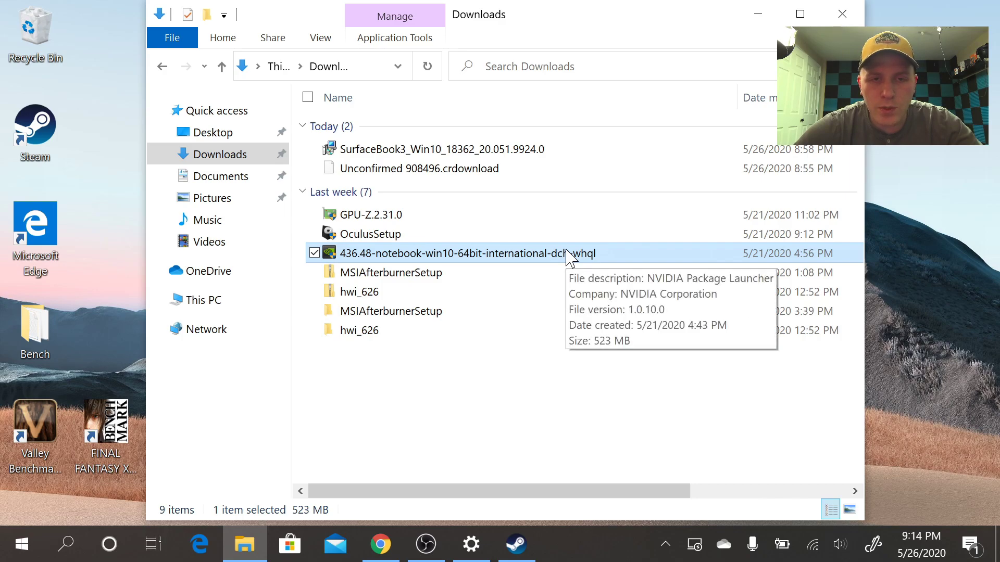
double_click(571, 258)
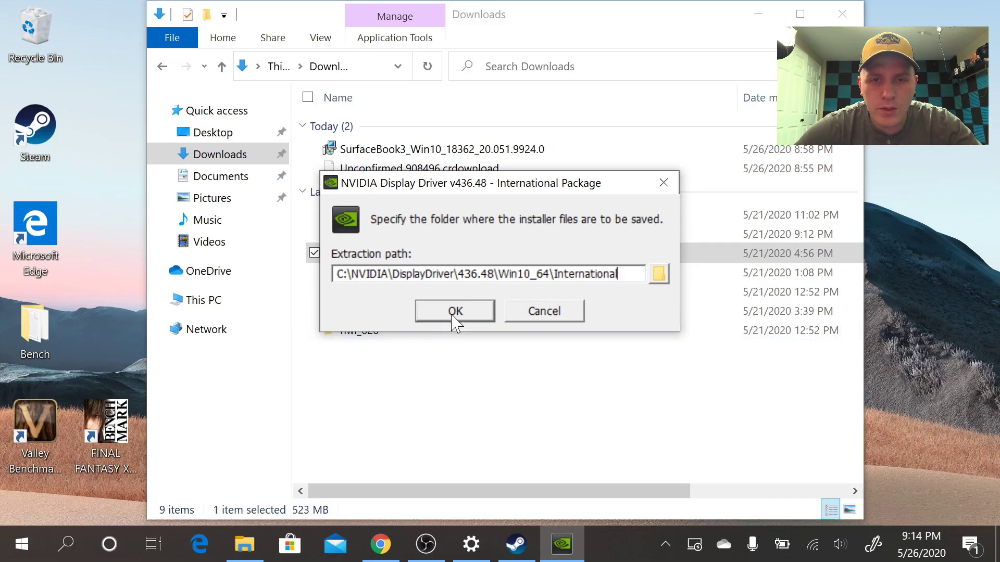
Accept the default extraction path C:\NVIDIA\DisplayDriver\436.48\Win10_64\International and move the installer window aside
left_click(454, 313)
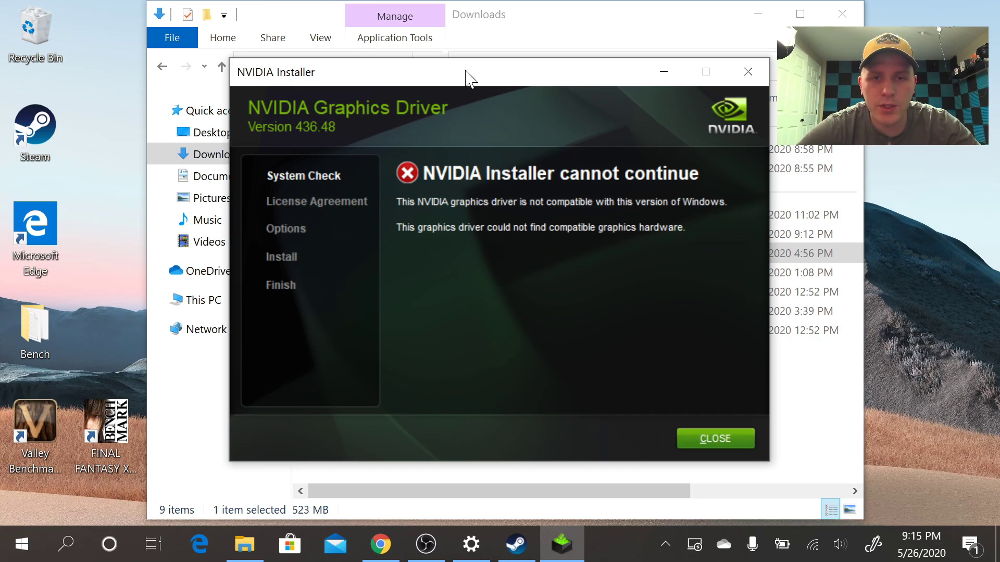
left_click_drag(465, 78, 696, 54)
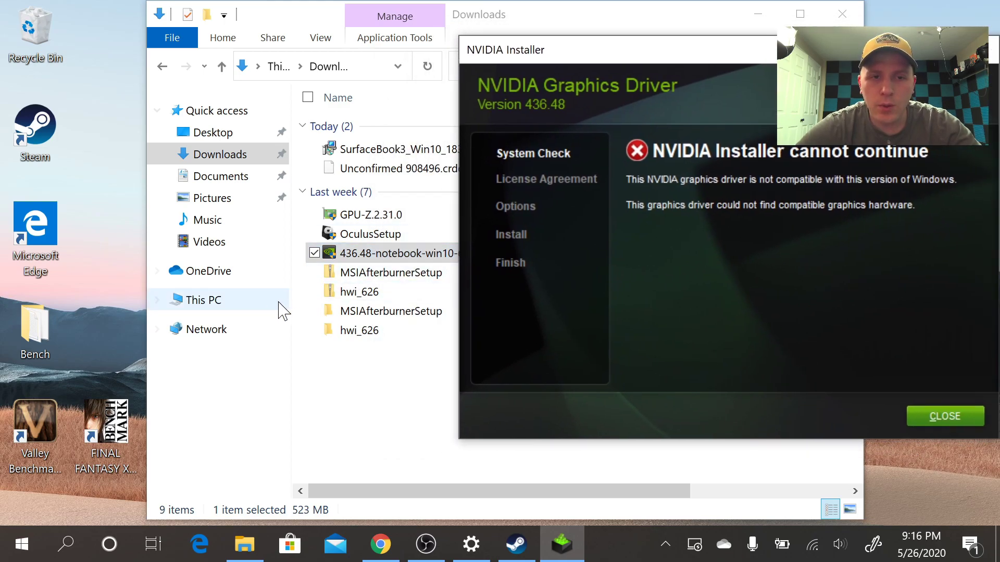
Open Local Disk (C:) and inspect the NVIDIA folder's context menu without choosing anything
left_click(236, 305)
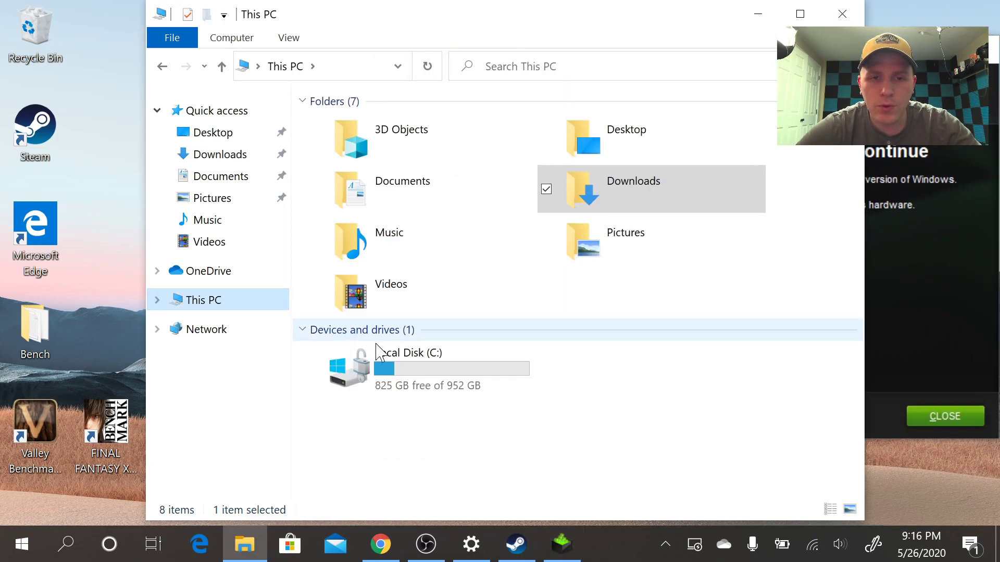
left_click(385, 358)
double_click(386, 359)
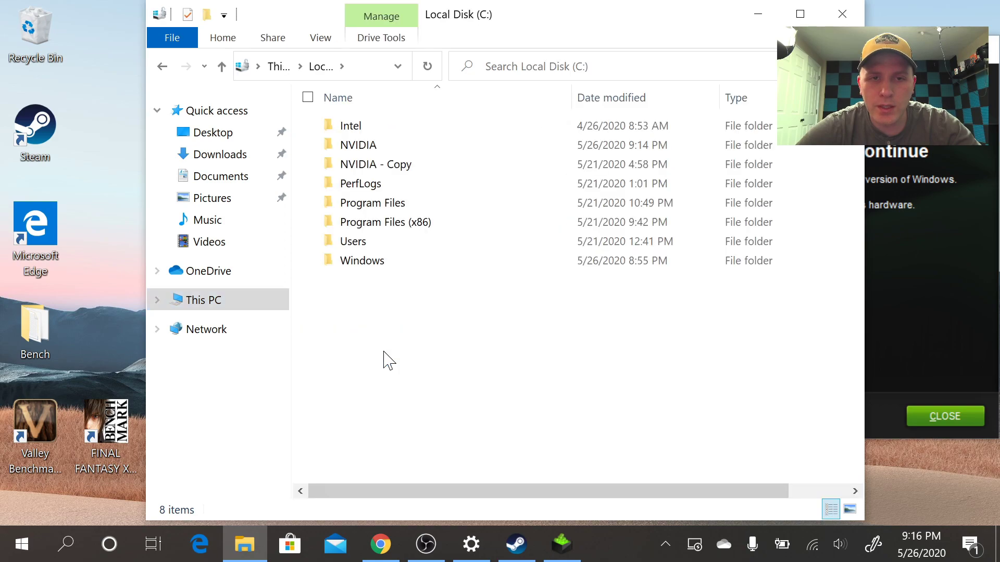
left_click(351, 152)
mouse_move(350, 152)
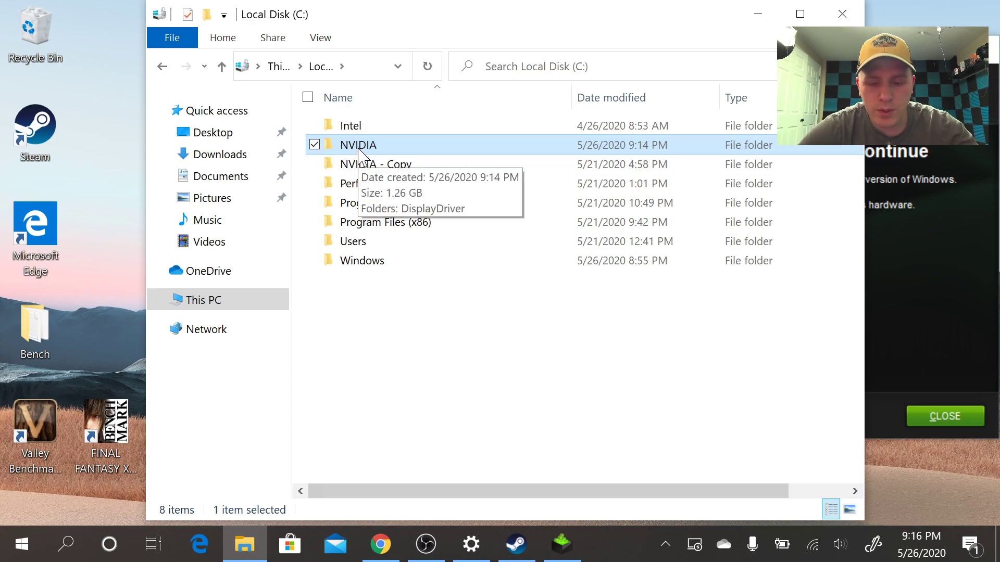
right_click(358, 149)
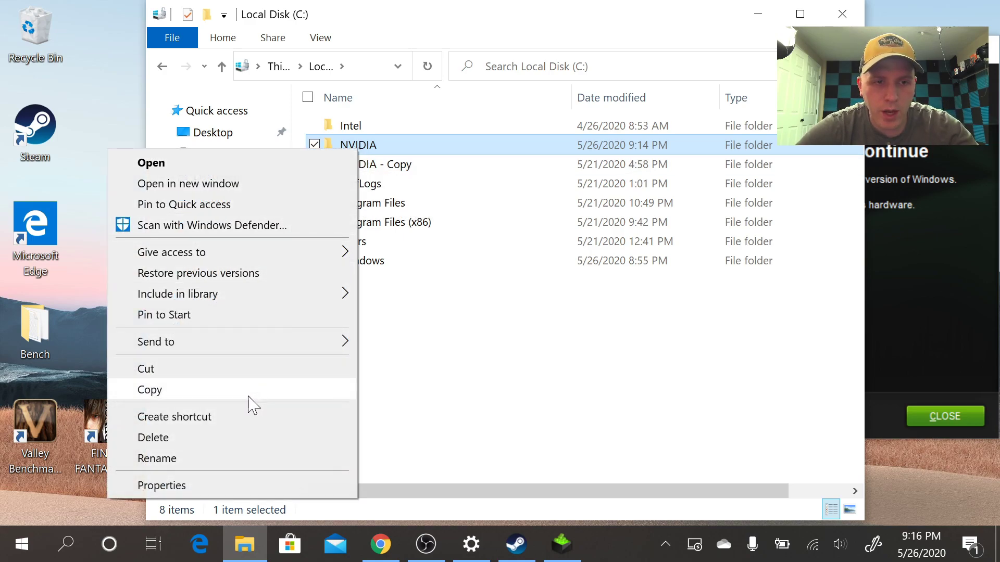
left_click(446, 384)
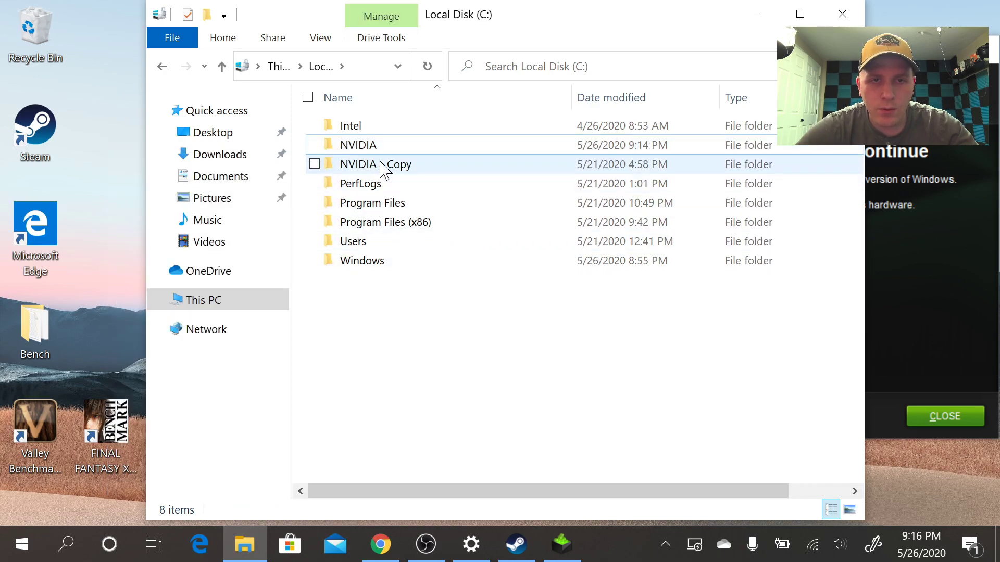
right_click(381, 325)
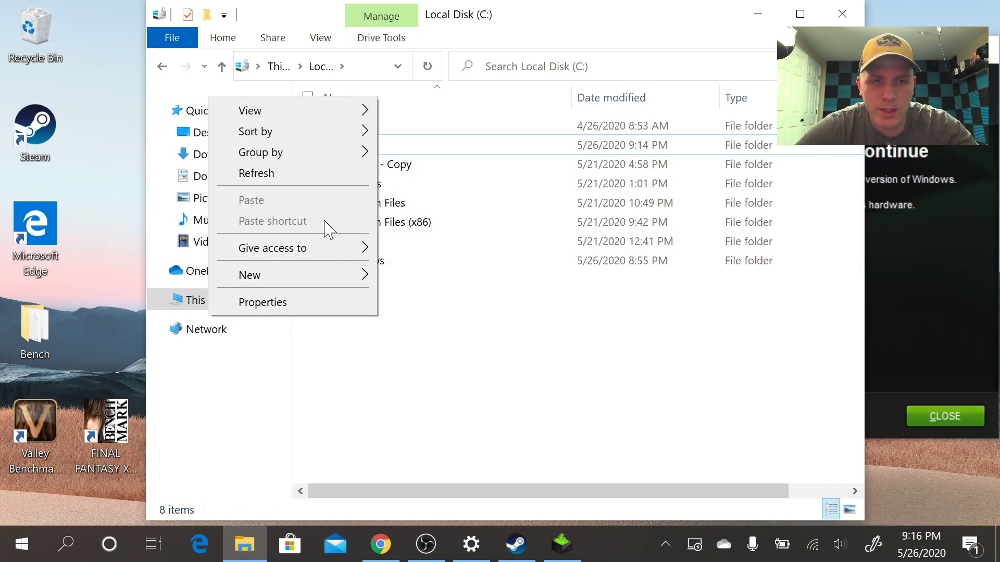
left_click(492, 392)
Select the NVIDIA - Copy folder, close the failed NVIDIA installer, and minimize Explorer
left_click(376, 168)
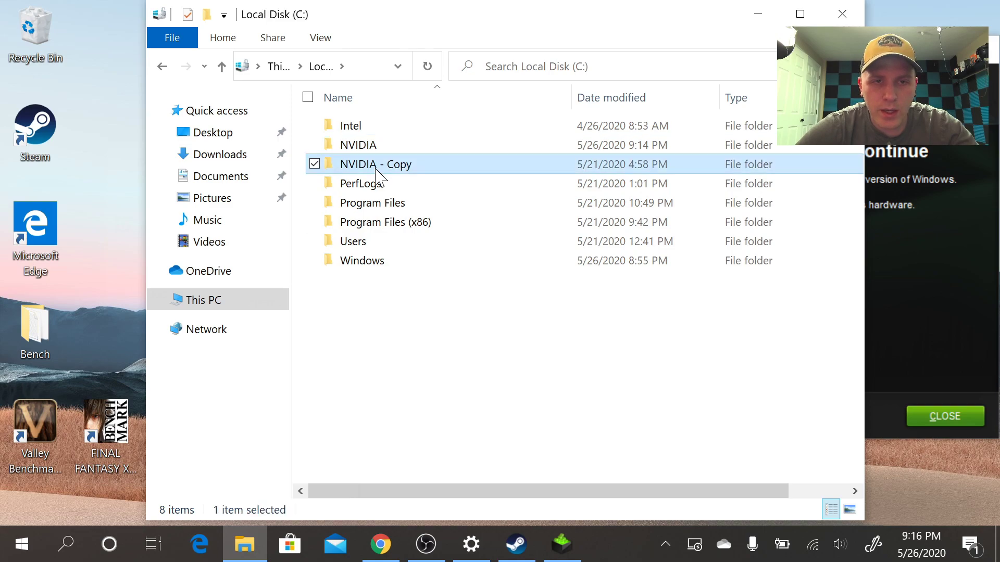
mouse_move(397, 170)
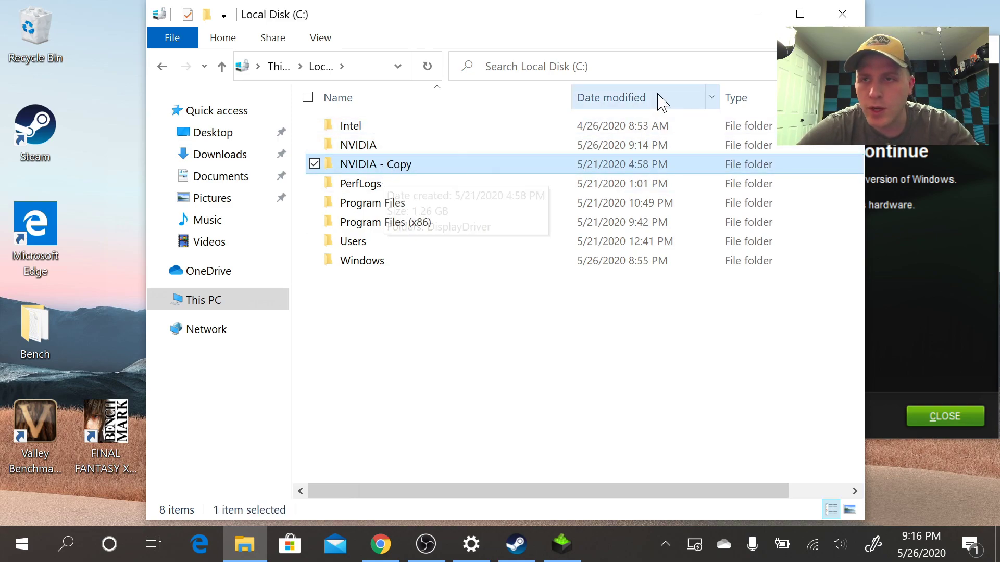
left_click(933, 161)
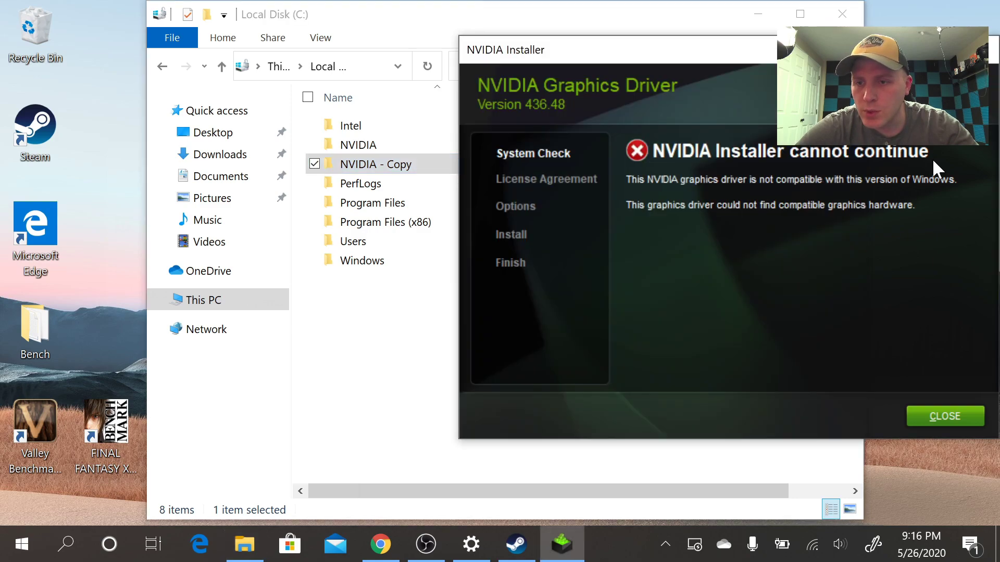
left_click(947, 414)
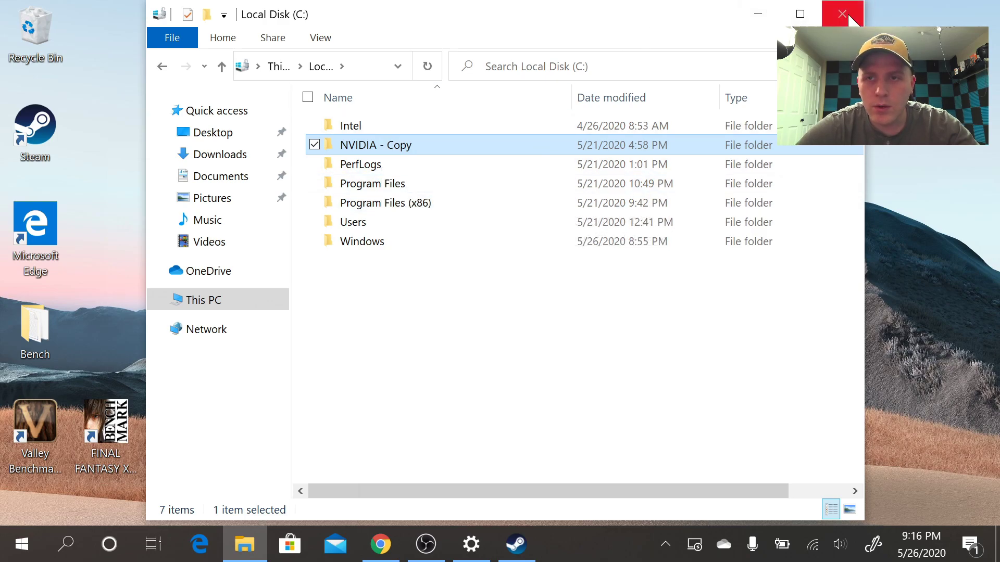
left_click(748, 12)
Launch Device Manager by searching 'device manager' from the Start menu
key("super")
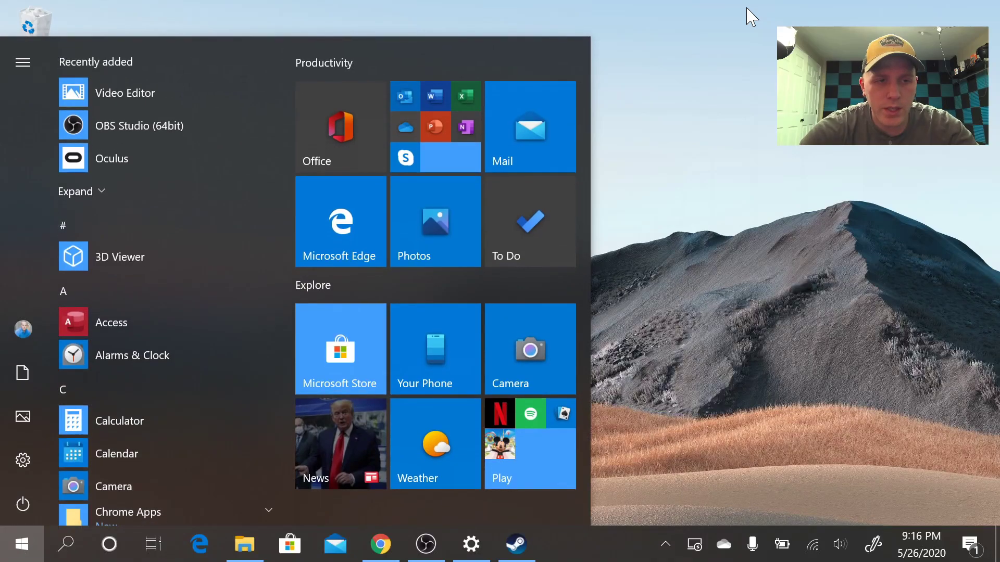
key("super")
key("super")
type("device manager")
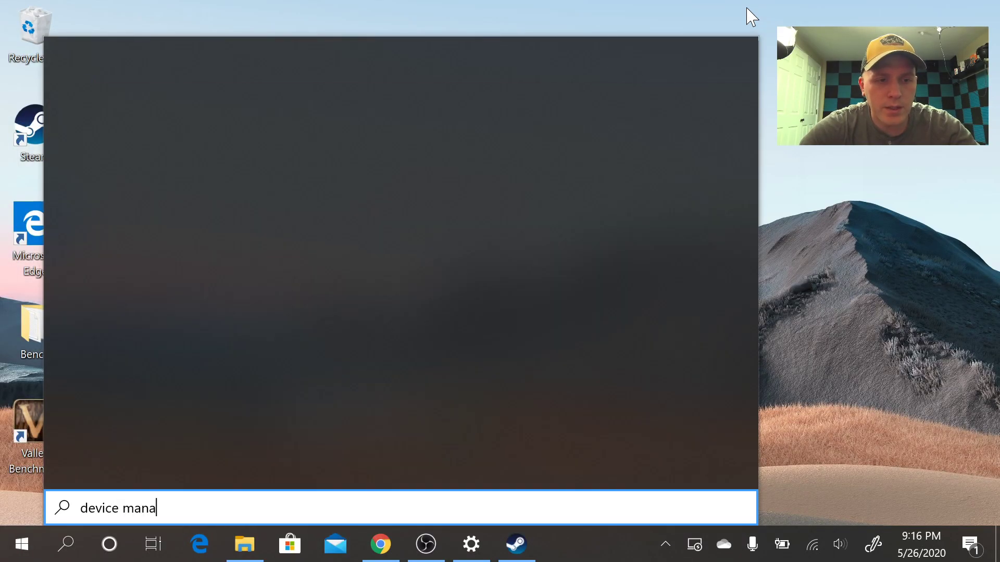
key("Return")
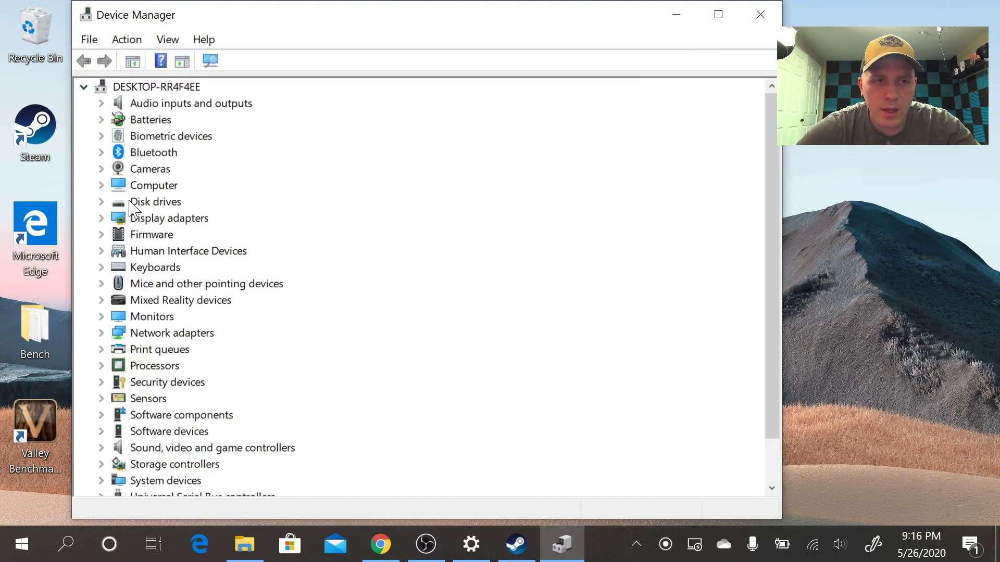
Under Display adapters, choose Update driver for the NVIDIA GeForce GTX 1650 with Max-Q Design
left_click(102, 218)
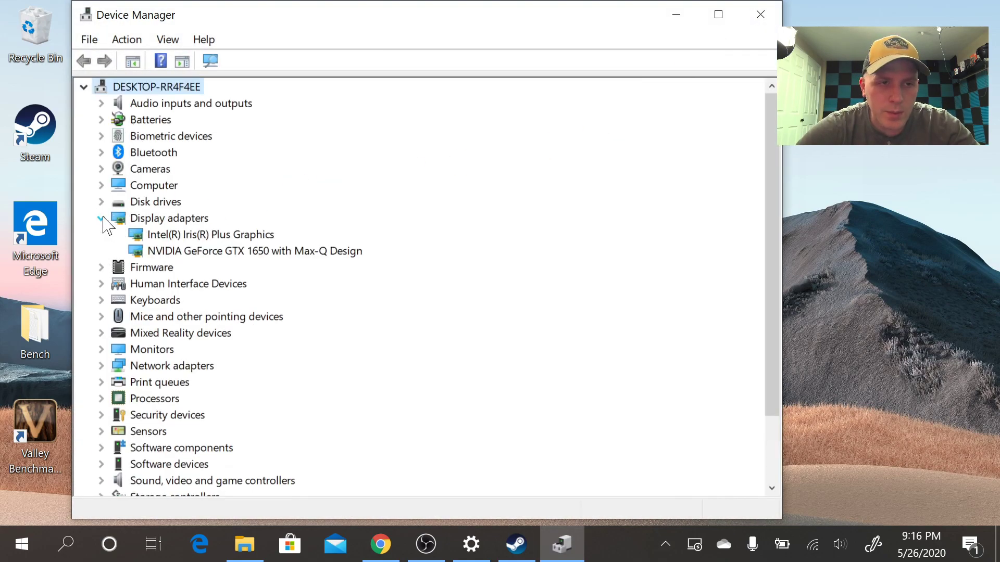
left_click(195, 252)
right_click(194, 252)
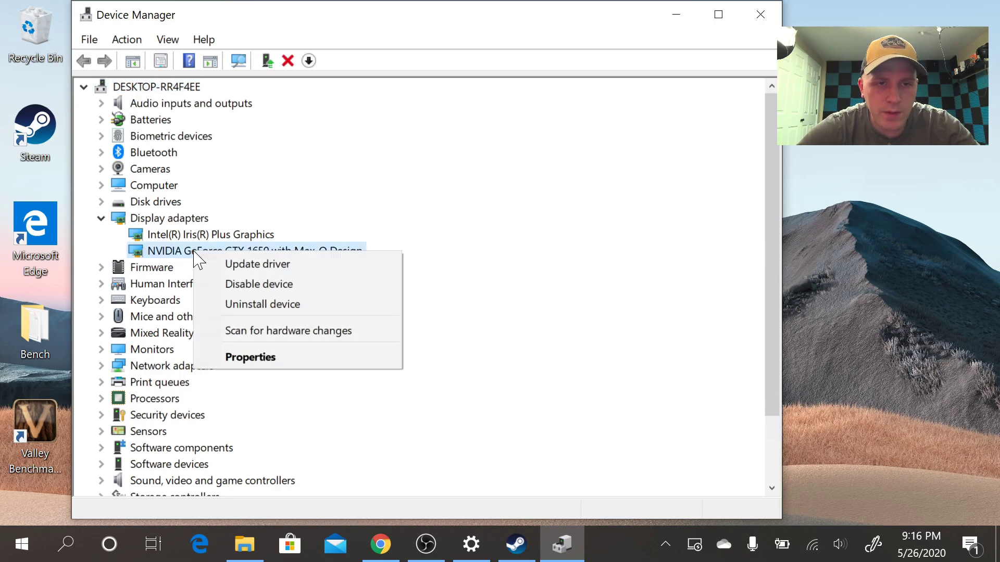
left_click(233, 265)
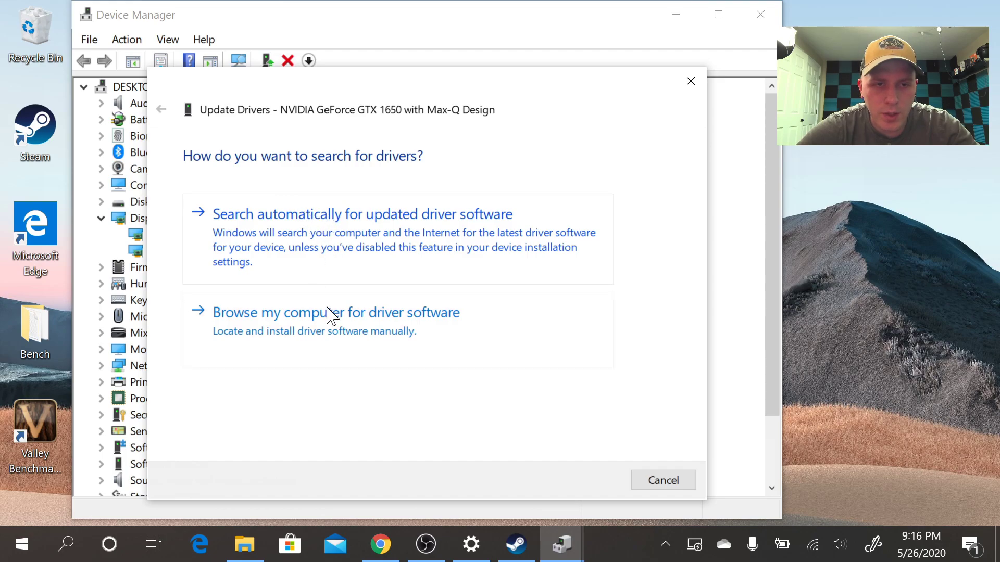
Choose to browse the computer and pick from the list of available drivers
left_click(315, 332)
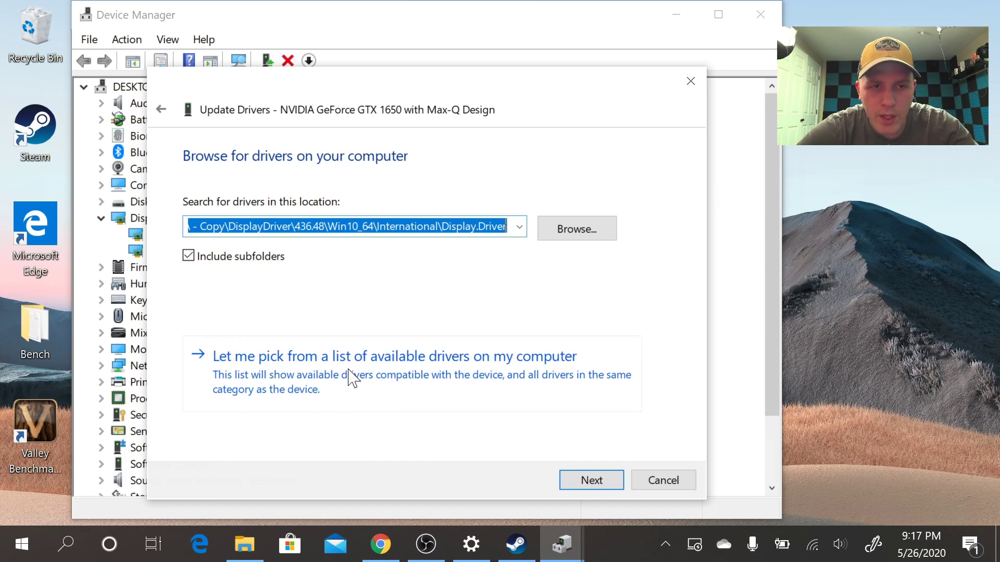
left_click(353, 378)
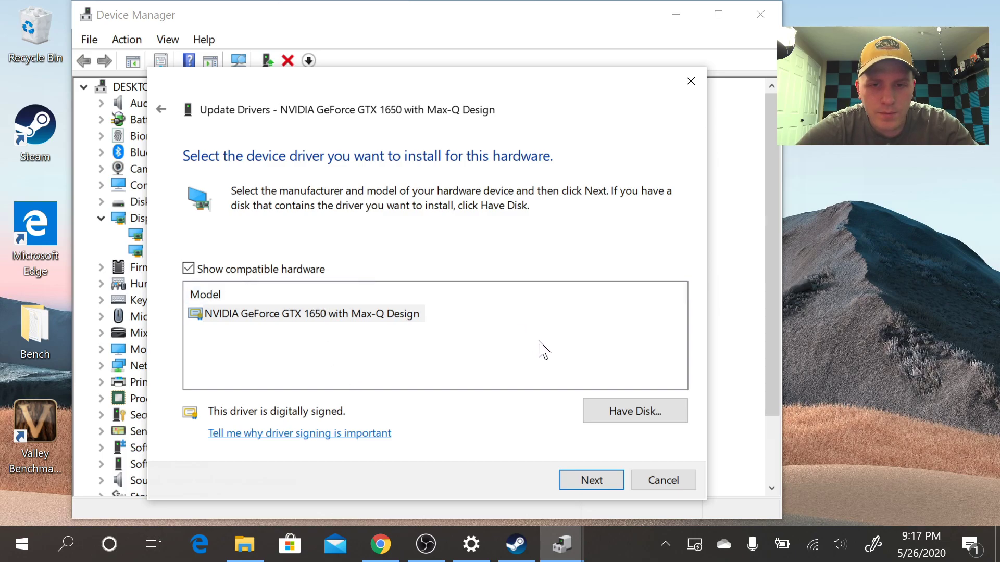
Use Have Disk to load nv_dispi.inf from C:\NVIDIA - Copy\...\436.48\Win10_64\International\Display.Driver
left_click(634, 414)
left_click(561, 381)
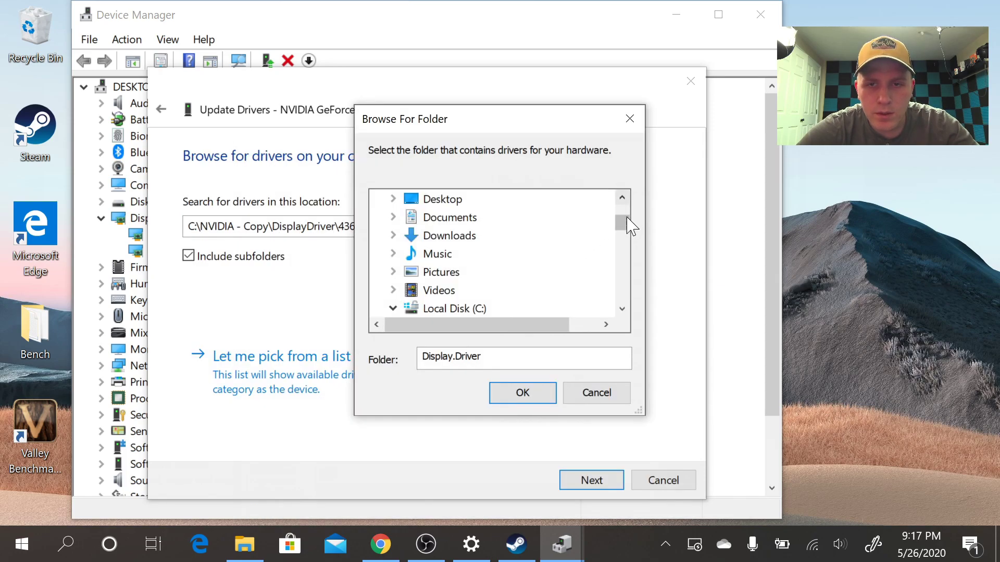
left_click_drag(627, 224, 630, 248)
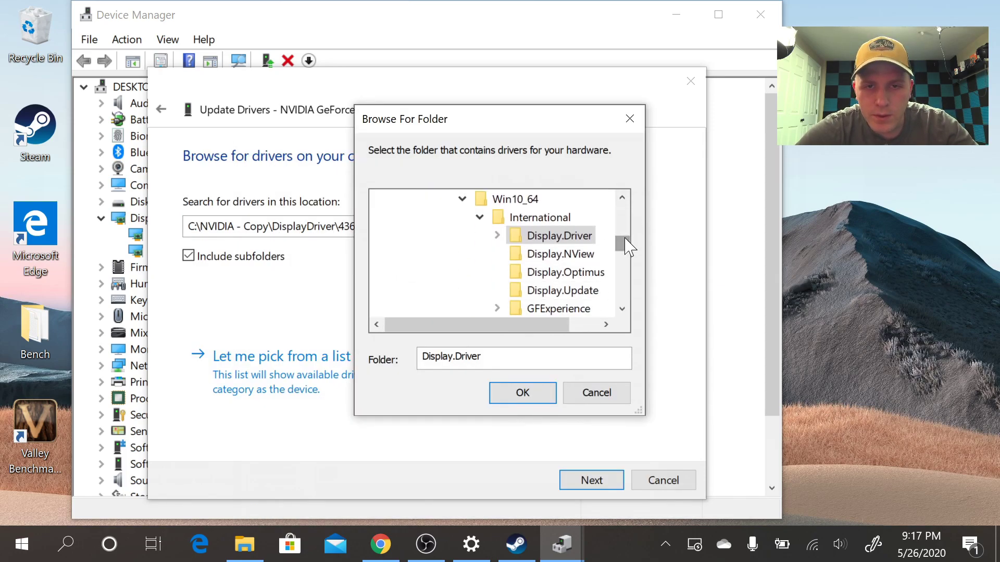
double_click(573, 239)
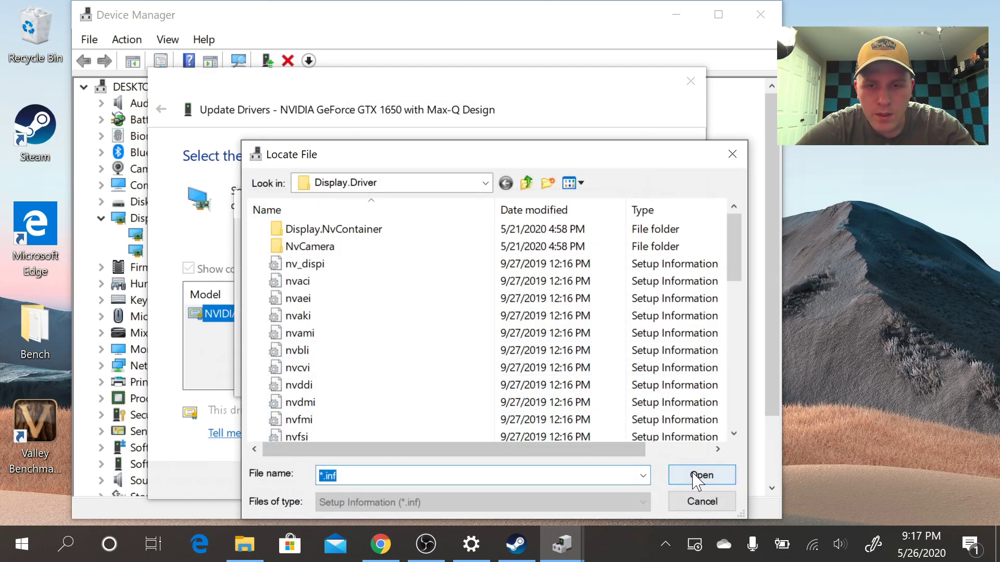
left_click(324, 264)
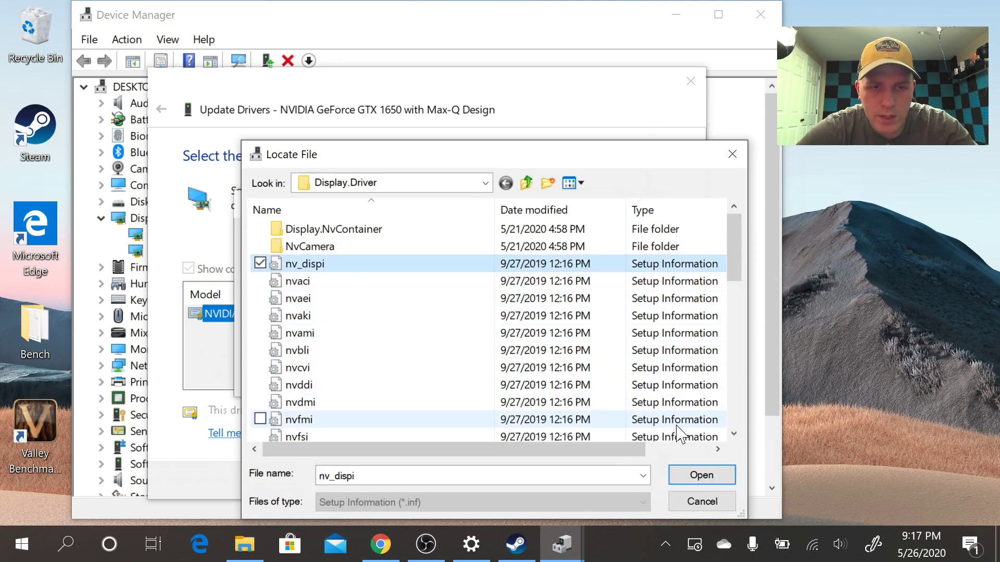
left_click(707, 479)
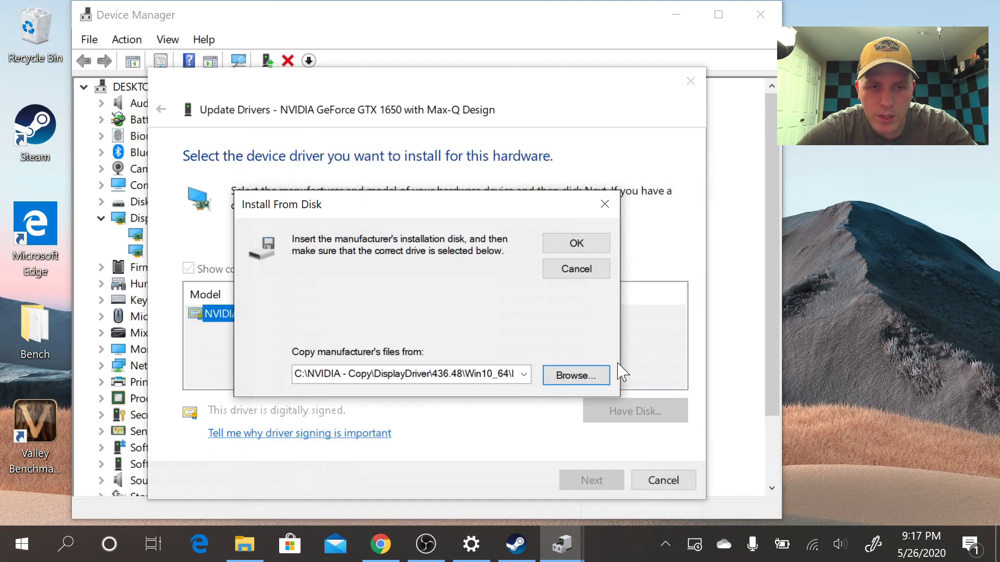
left_click(598, 245)
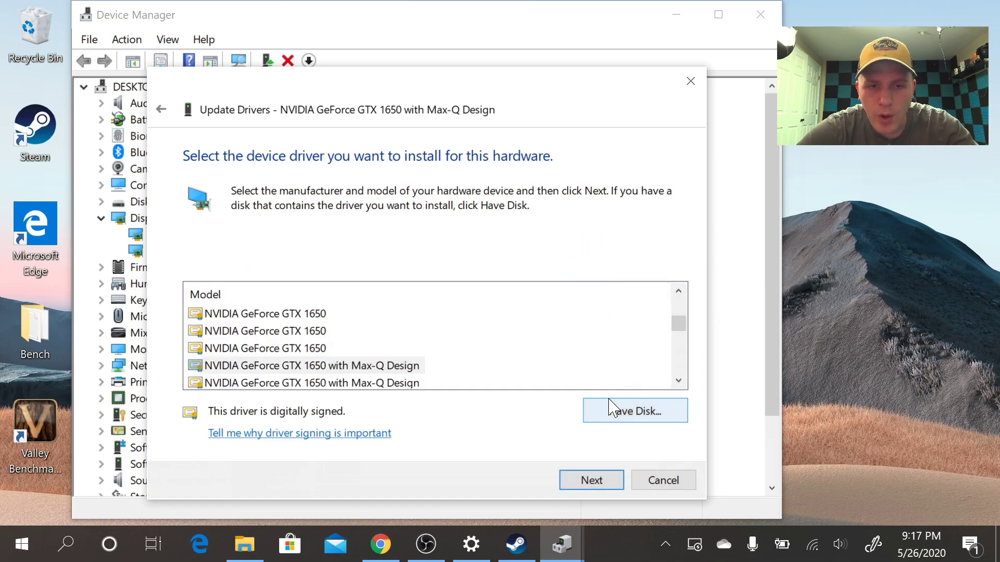
Scroll the Model list and select NVIDIA GeForce GTX 1650 with Max-Q Design
left_click(678, 381)
left_click(678, 381)
left_click(678, 381)
left_click(678, 381)
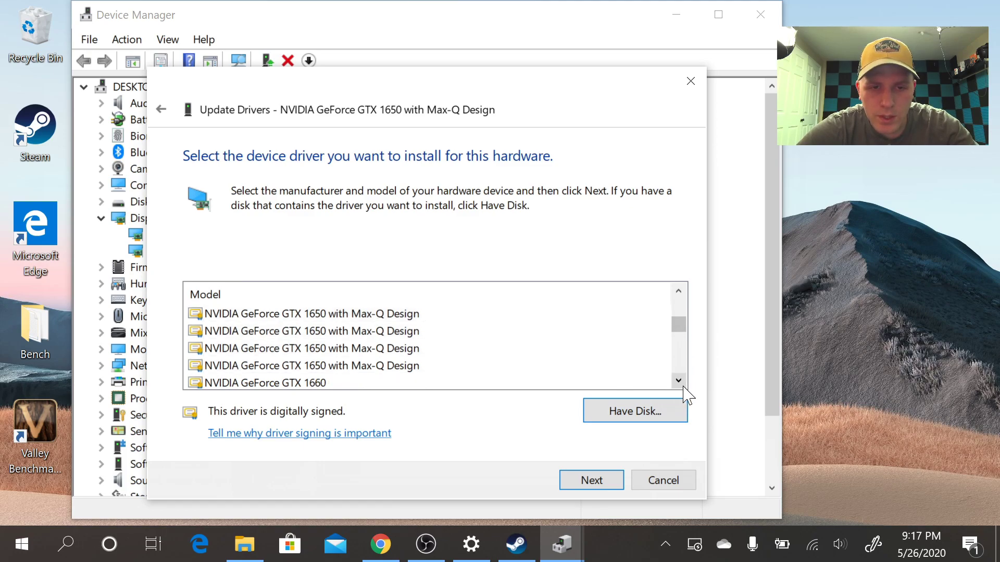
left_click(678, 381)
left_click(678, 381)
left_click(679, 291)
left_click(679, 290)
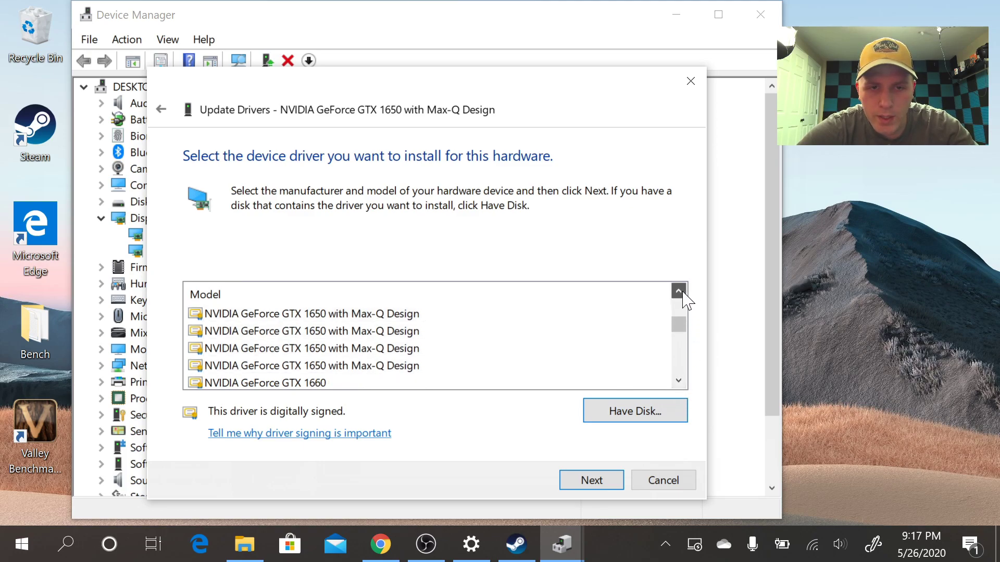
left_click(679, 291)
left_click(679, 290)
left_click(679, 290)
left_click(679, 290)
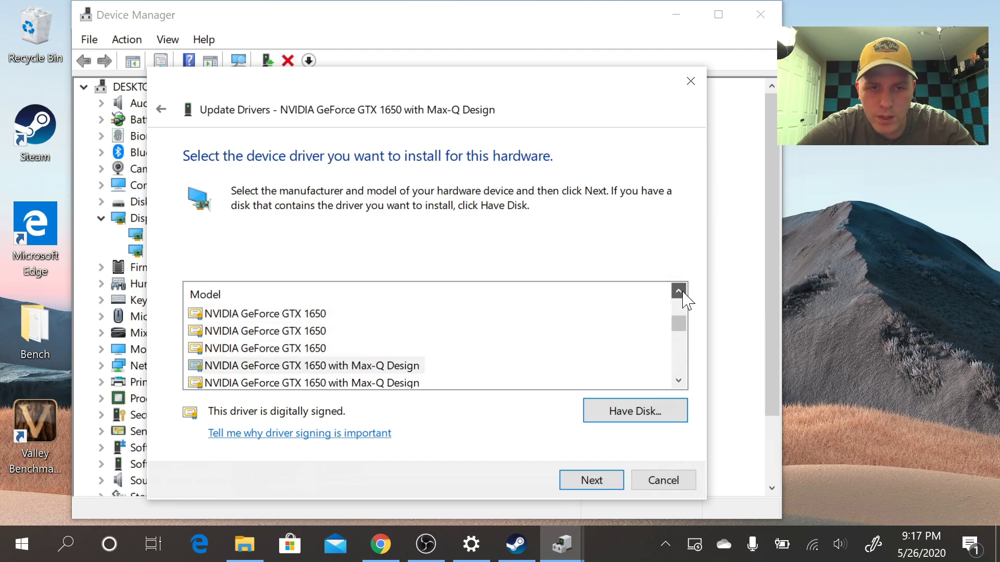
left_click(371, 366)
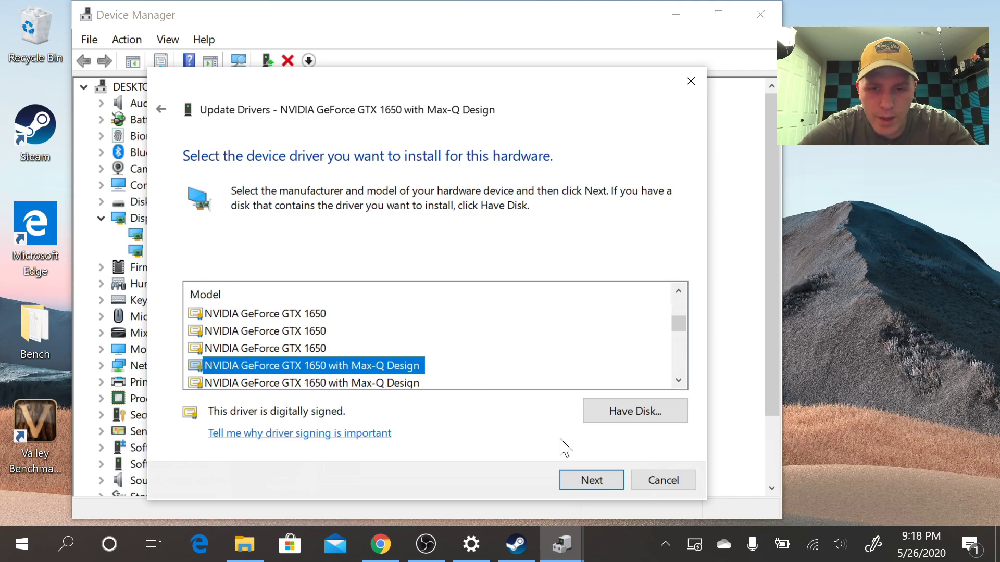
Install the selected driver, accept the compatibility warning, and dismiss the success summary
left_click(585, 483)
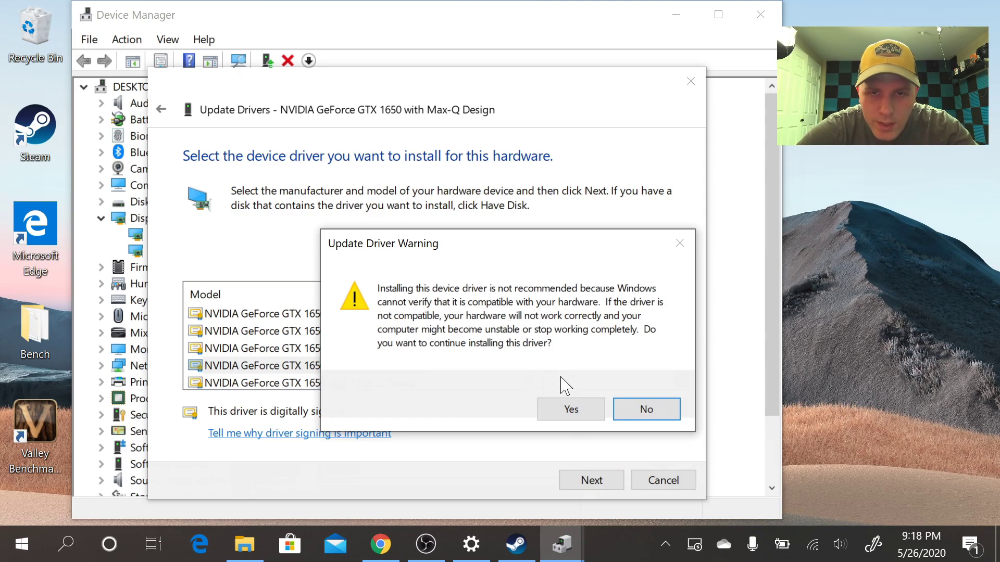
left_click(569, 411)
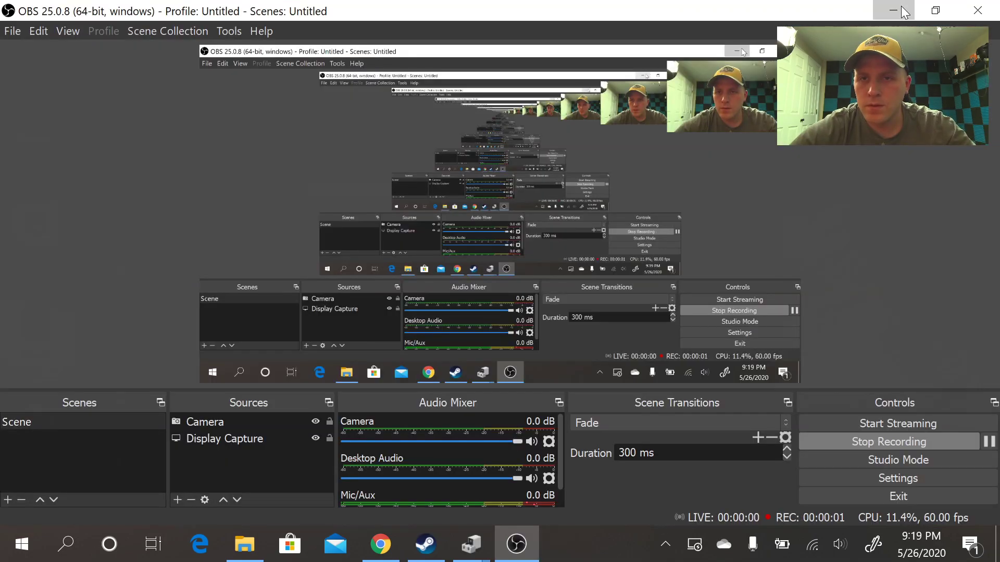
left_click(909, 11)
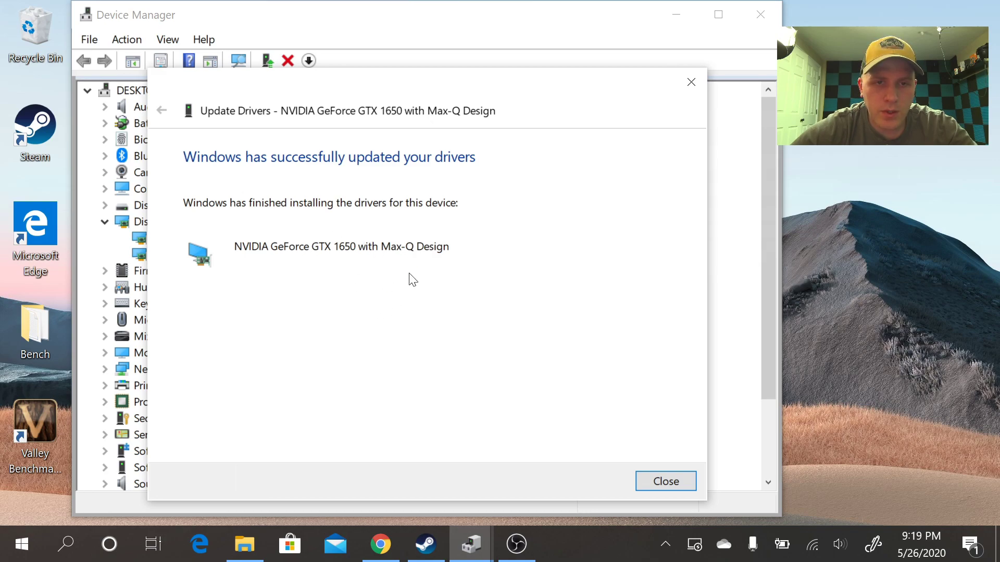
left_click(659, 480)
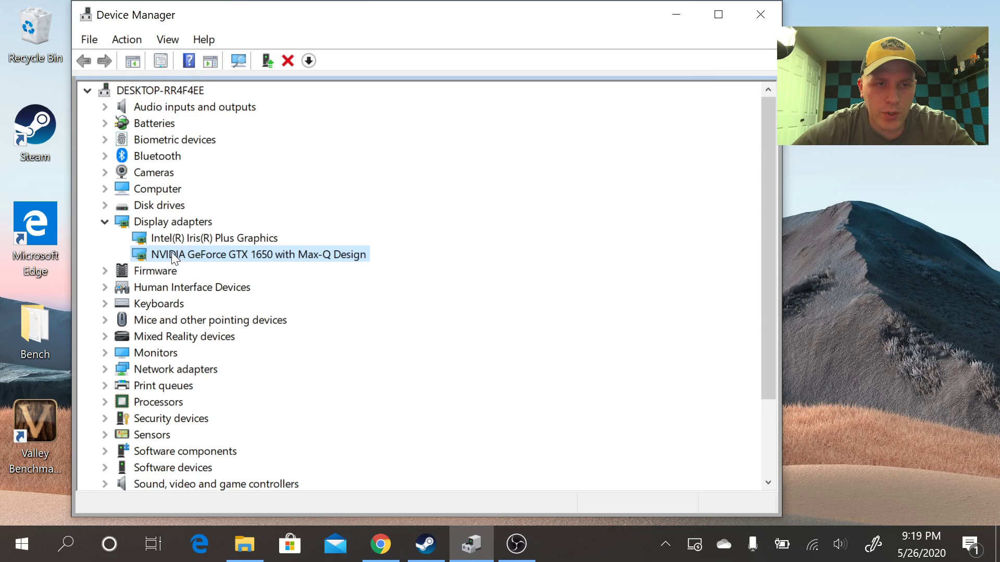
Check the NVIDIA adapter's Driver tab shows 9/26/2019, version 26.21.14.3648, then close Device Manager
right_click(165, 255)
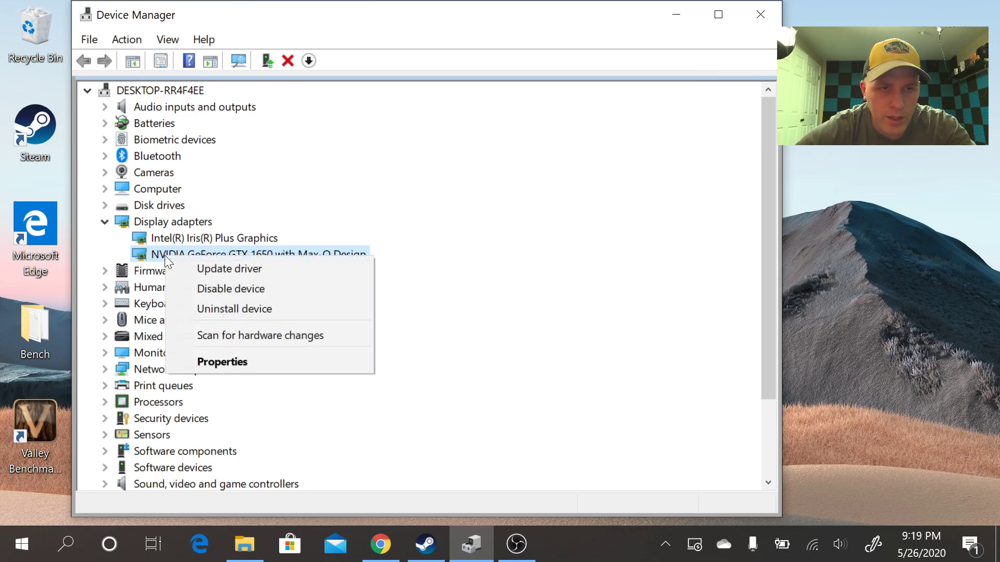
left_click(219, 367)
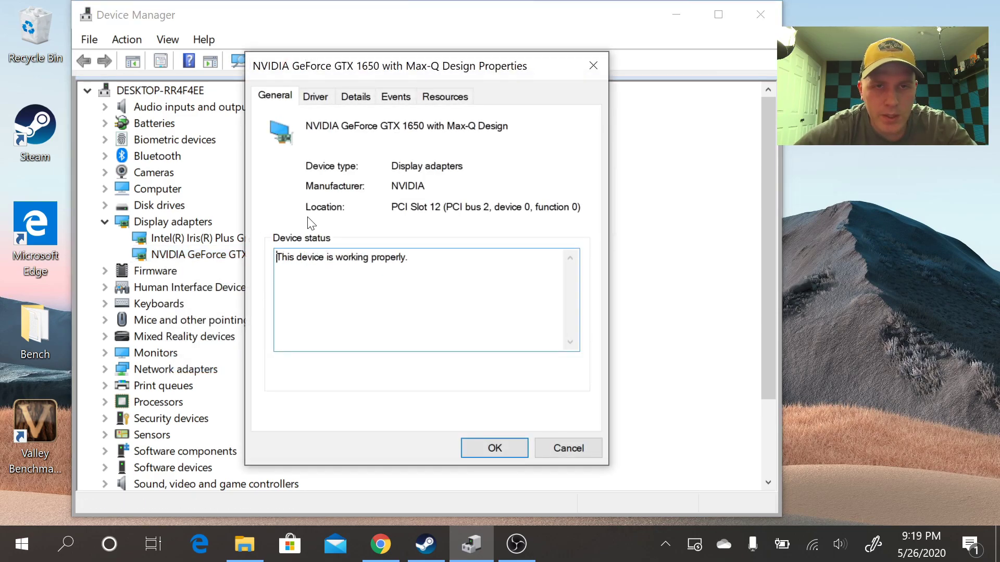
left_click(317, 98)
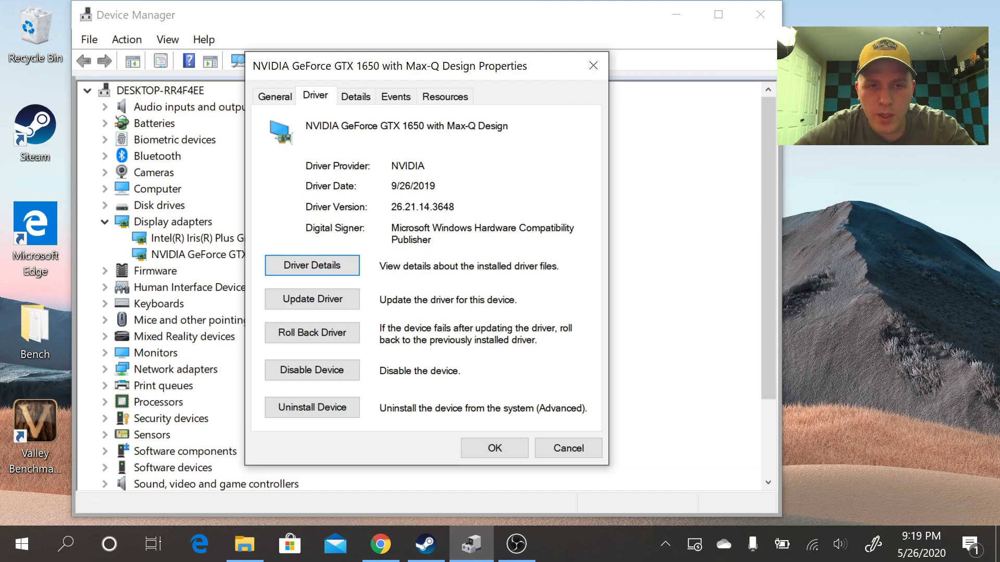
left_click(545, 448)
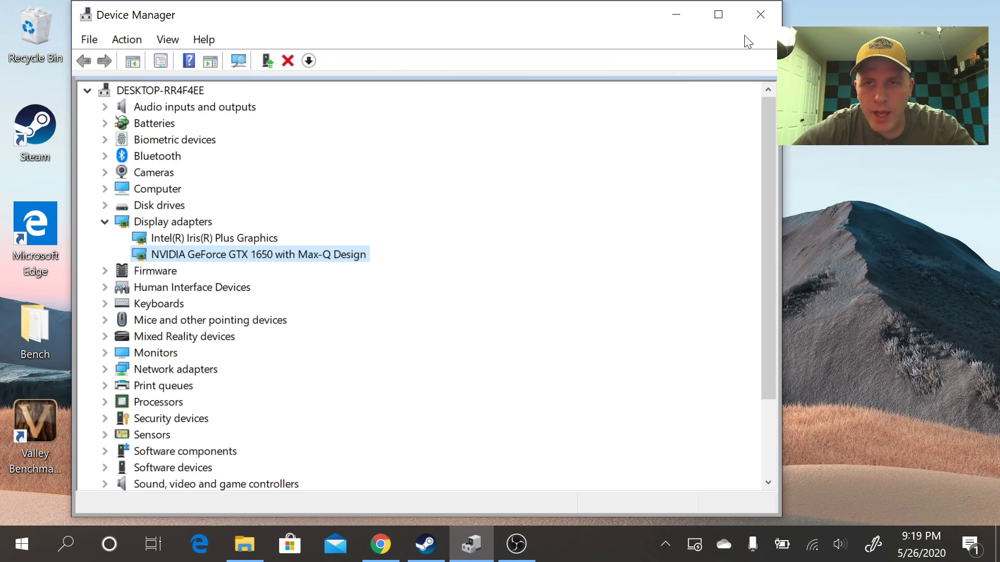
left_click(758, 16)
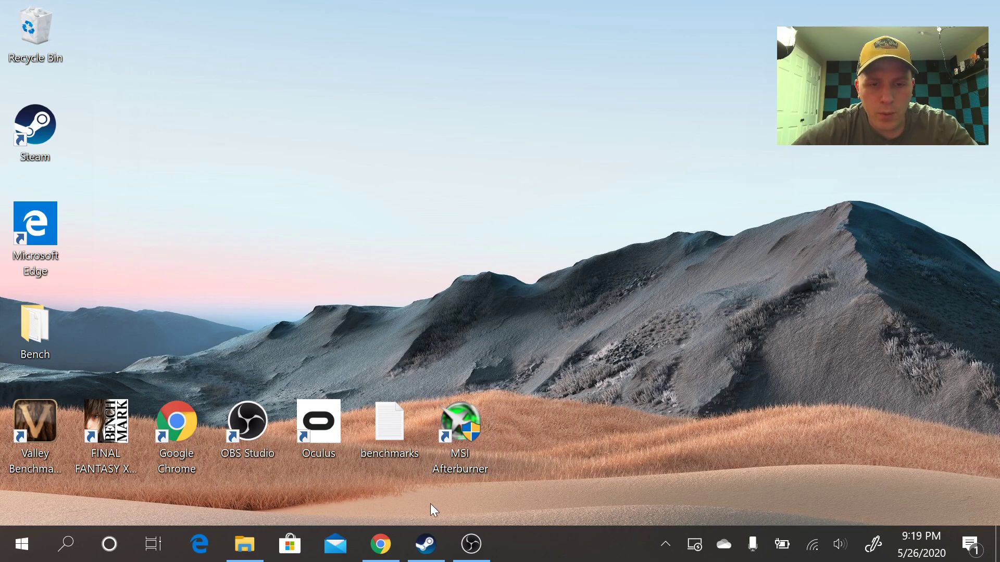
Open the Steam library and bring up the actions for Windows Mixed Reality for SteamVR
left_click(427, 546)
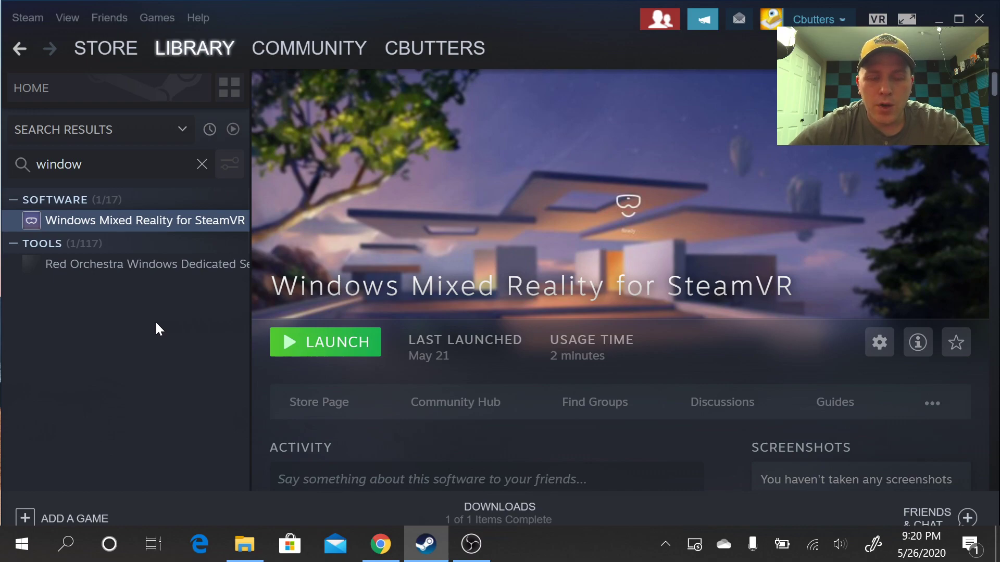
right_click(150, 221)
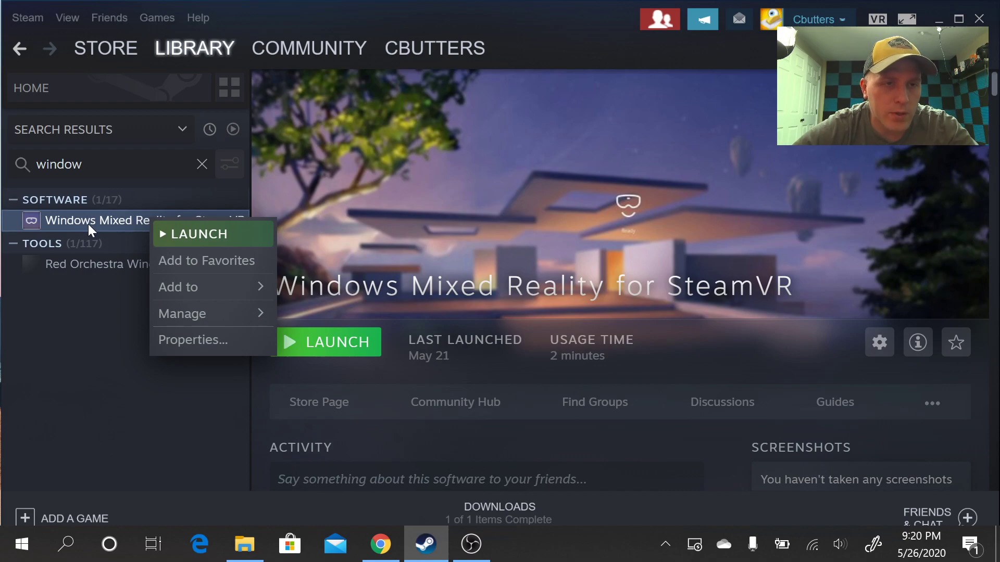
Switch Windows Mixed Reality for SteamVR to the 'beta - public beta' branch in its Steam properties
left_click(208, 339)
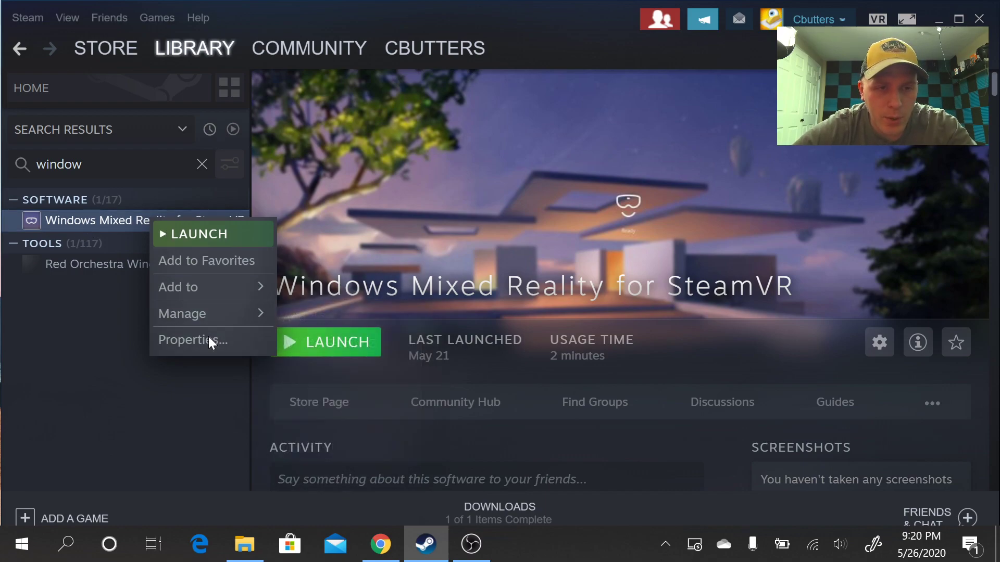
left_click(746, 32)
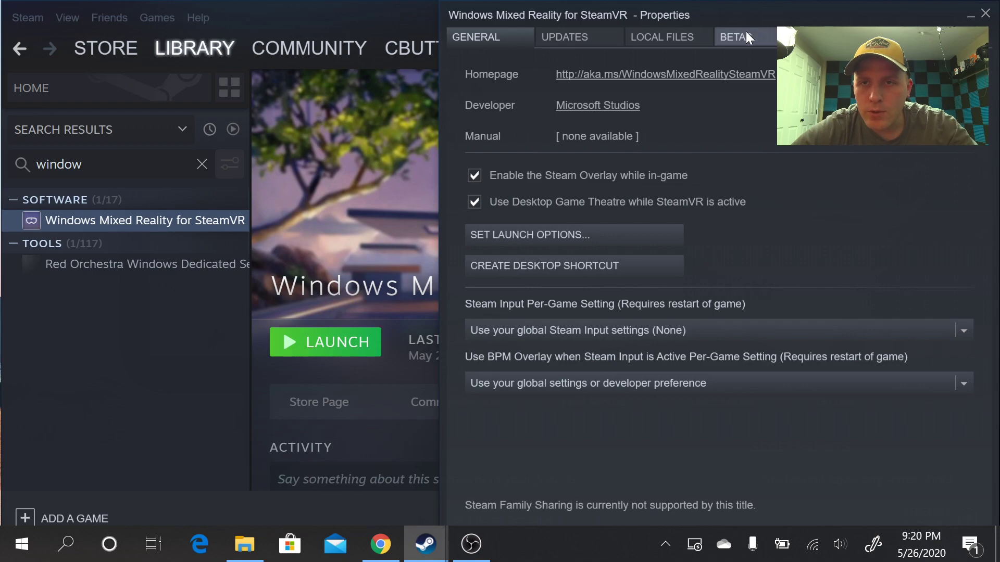
left_click(709, 102)
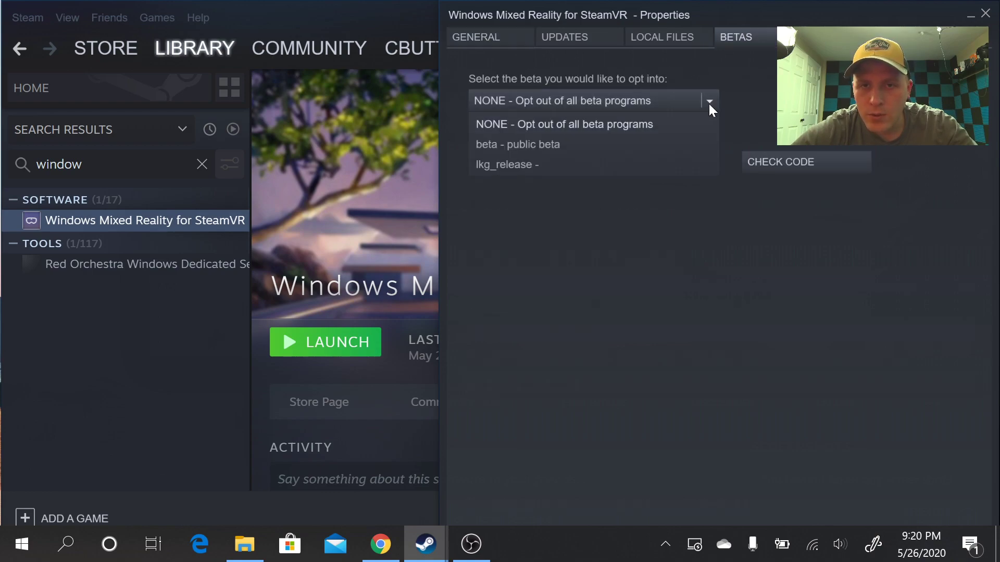
left_click(527, 145)
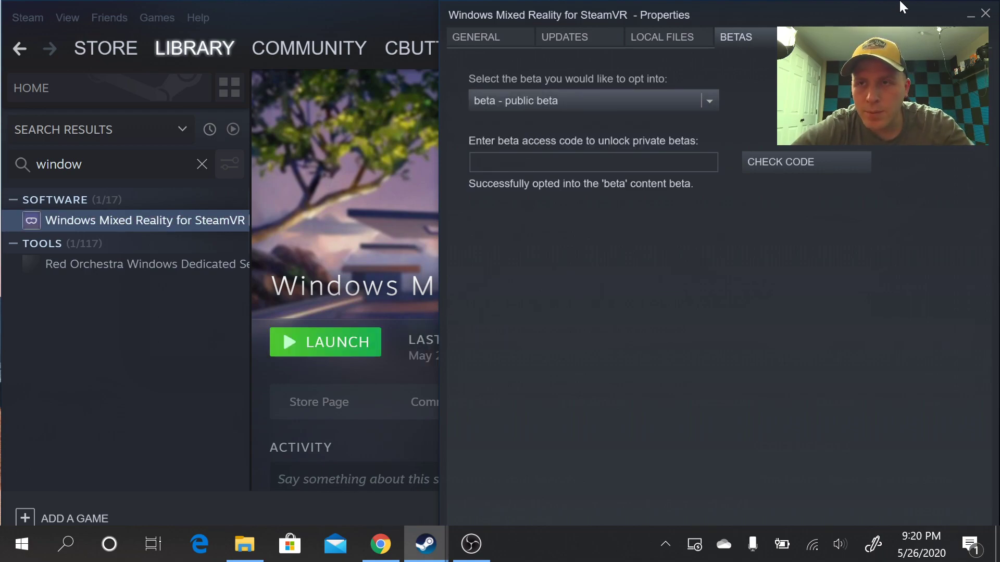
left_click(986, 14)
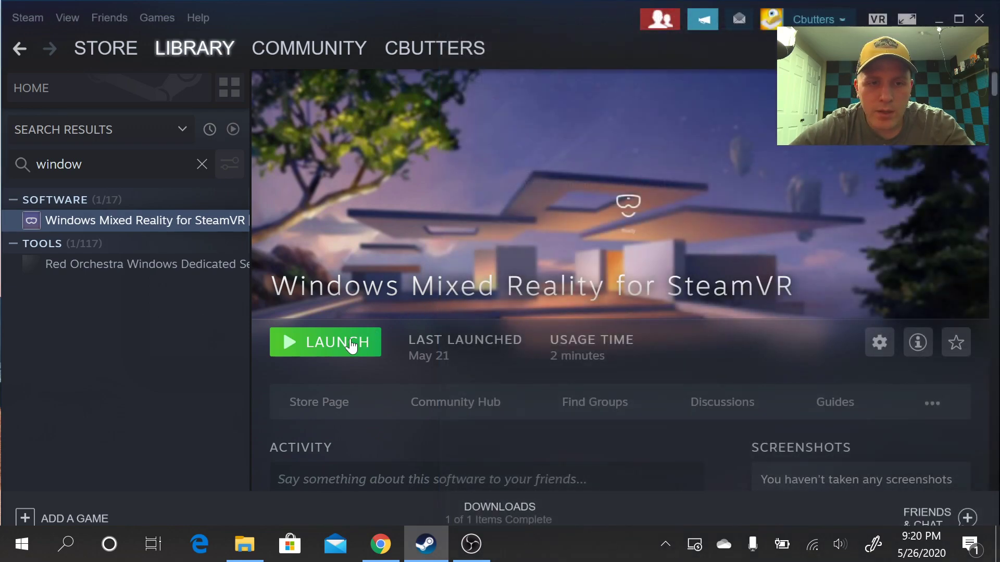